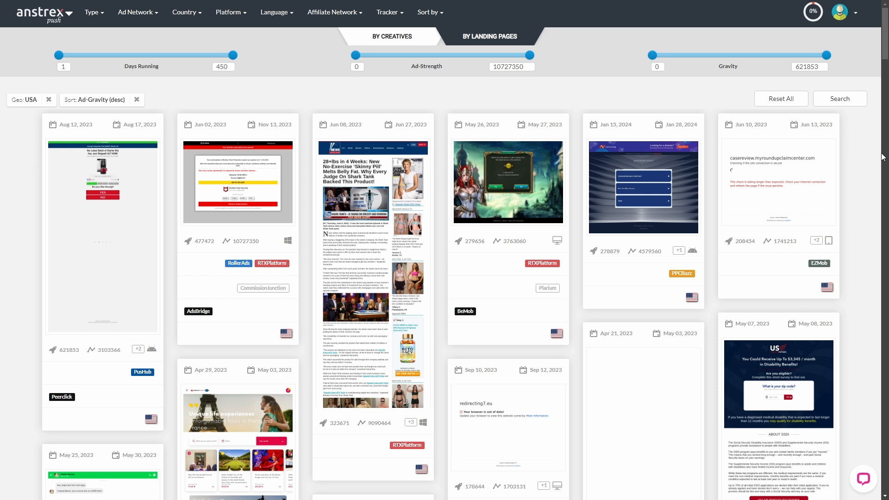
# Step: Open the choicegoldcard.com download from the Webpage Downloader in the Quick Editor
pyautogui.click(855, 23)
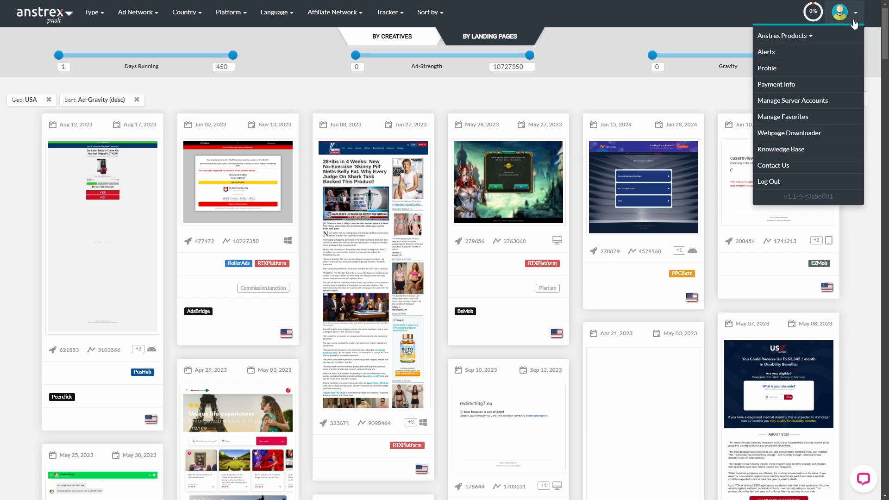
pyautogui.click(822, 134)
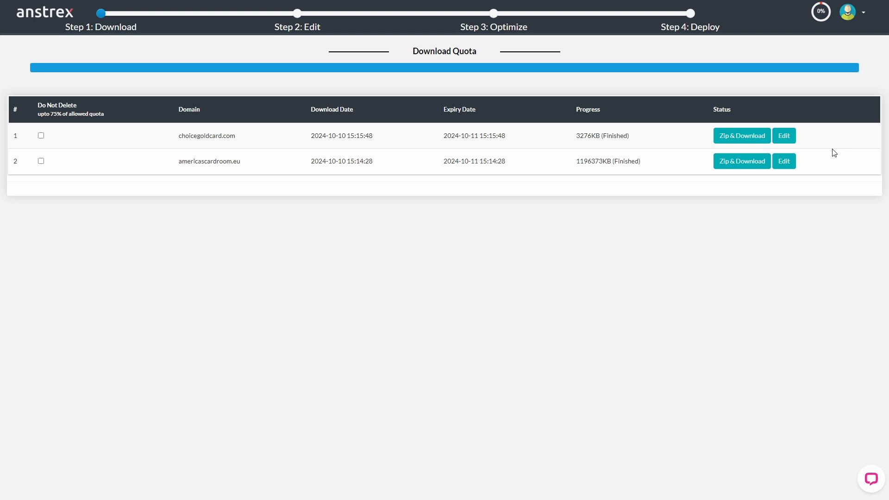
pyautogui.click(788, 139)
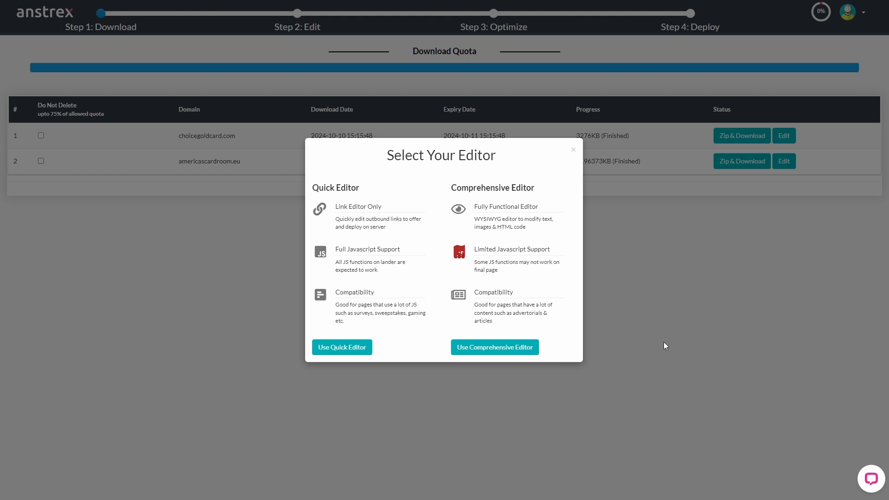
pyautogui.click(355, 350)
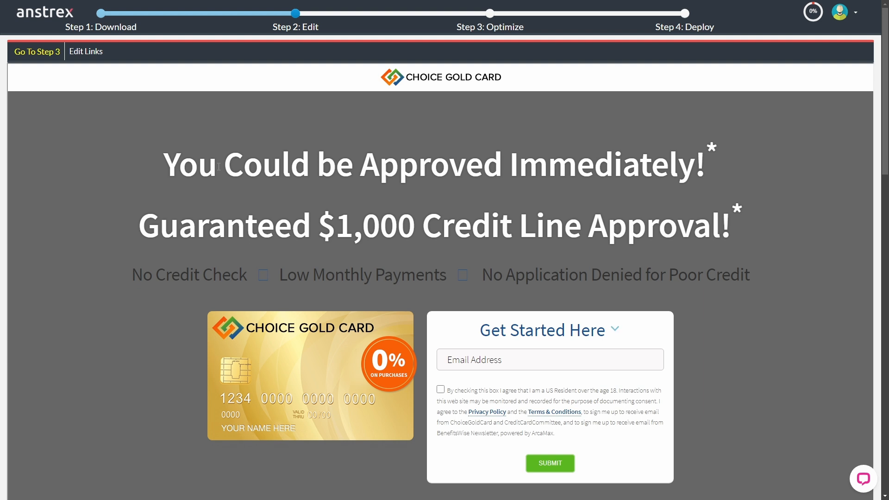
pyautogui.click(93, 52)
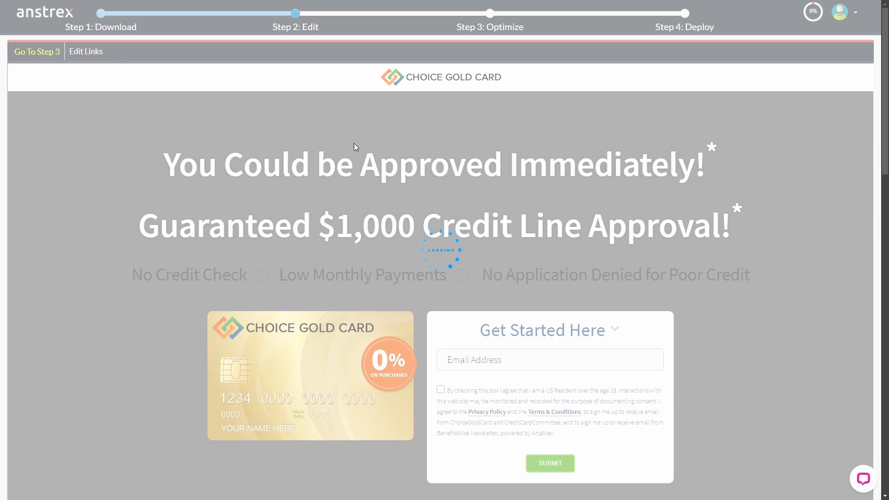
pyautogui.scroll(-3, 403, 149)
pyautogui.scroll(2, 409, 229)
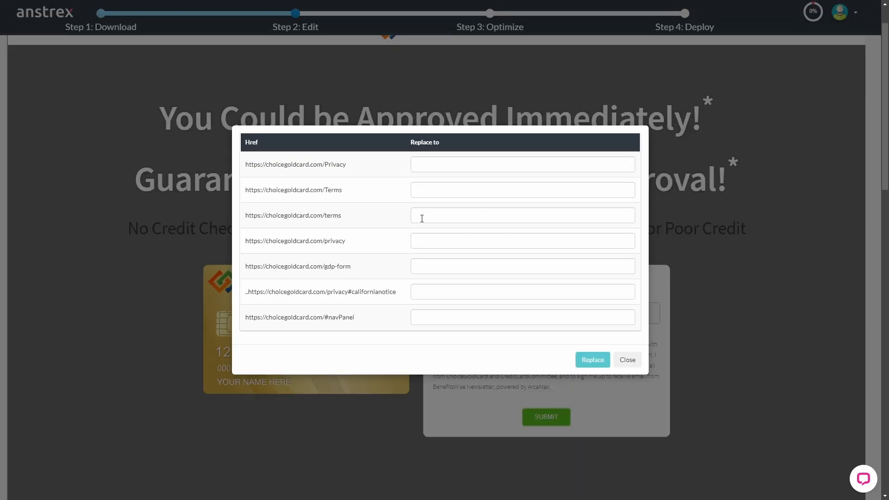
pyautogui.moveTo(320, 164); pyautogui.dragTo(367, 173)
pyautogui.click(379, 183)
pyautogui.click(496, 270)
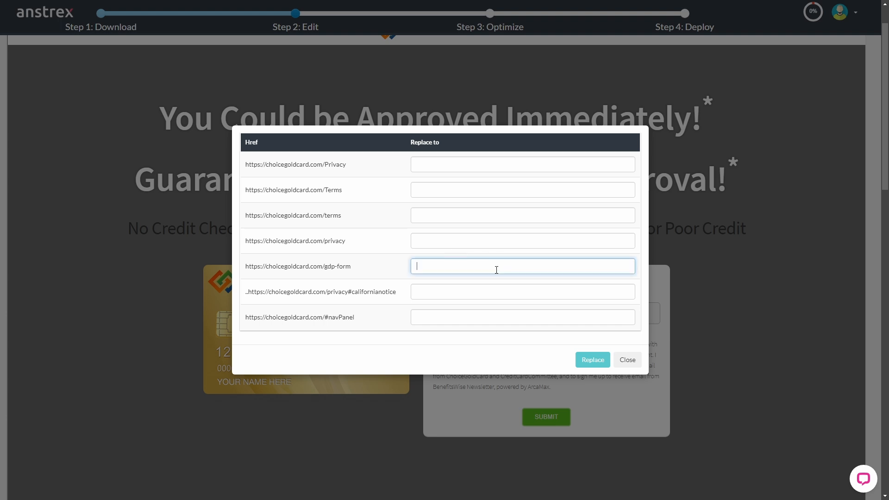
pyautogui.write('hhgg')
pyautogui.press('Return')
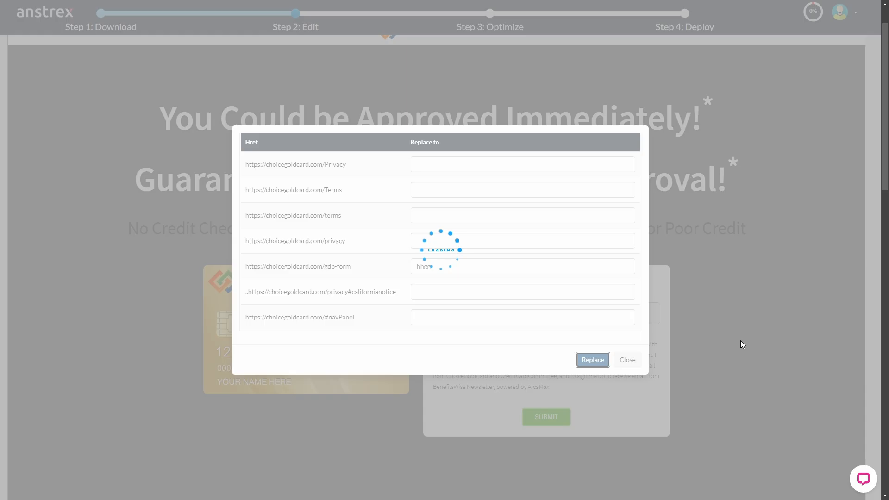
pyautogui.click(422, 299)
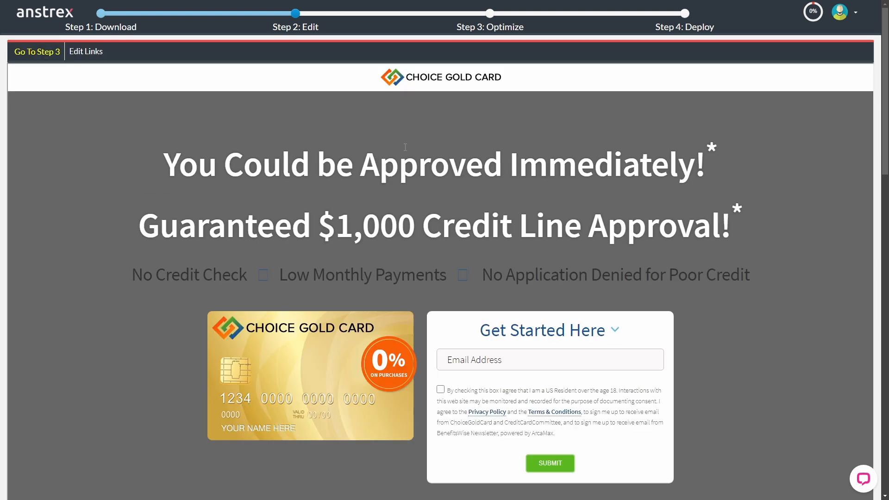
# Step: Optimize the page with images, CSS, JS and HTML minified, and view its server deployment options without deploying
pyautogui.click(30, 55)
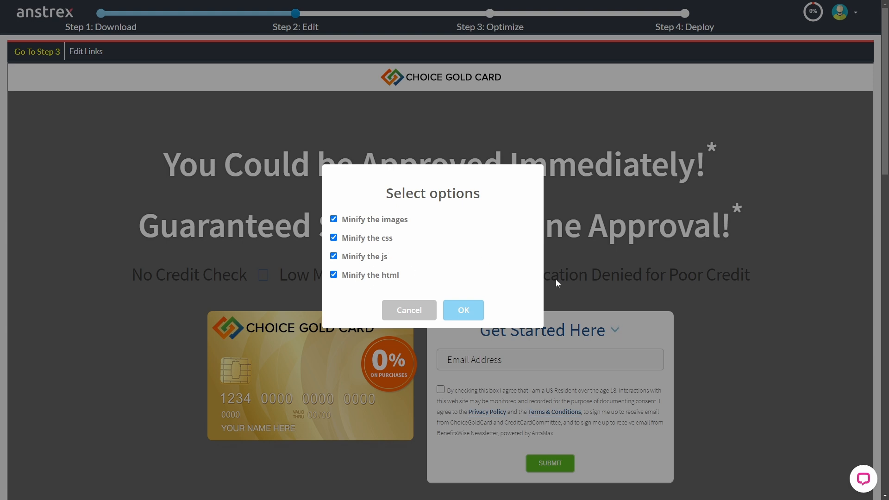
pyautogui.click(469, 315)
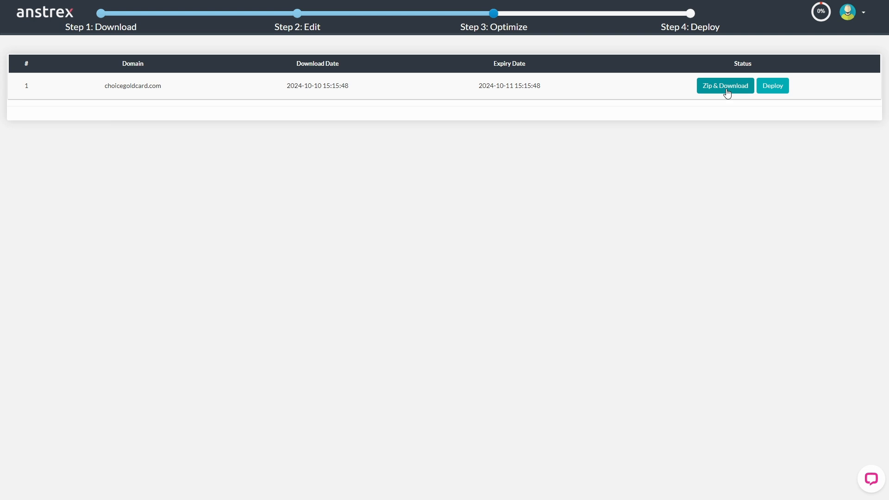
pyautogui.click(780, 92)
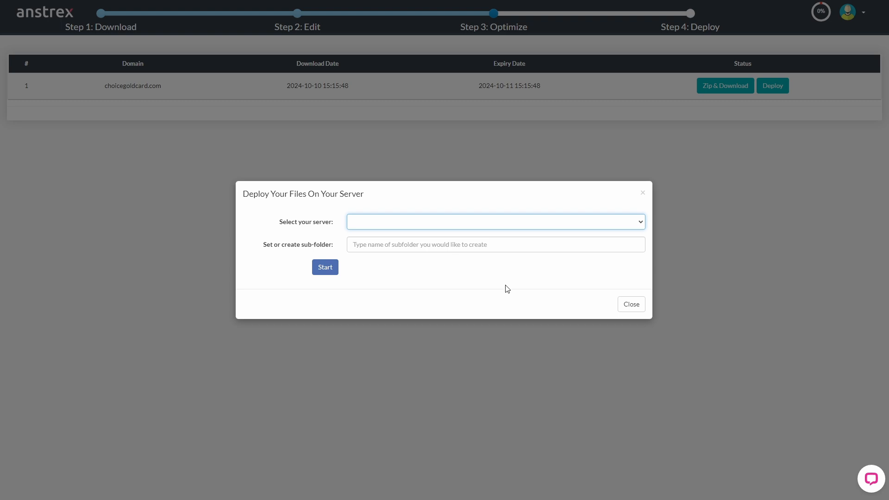
pyautogui.click(630, 306)
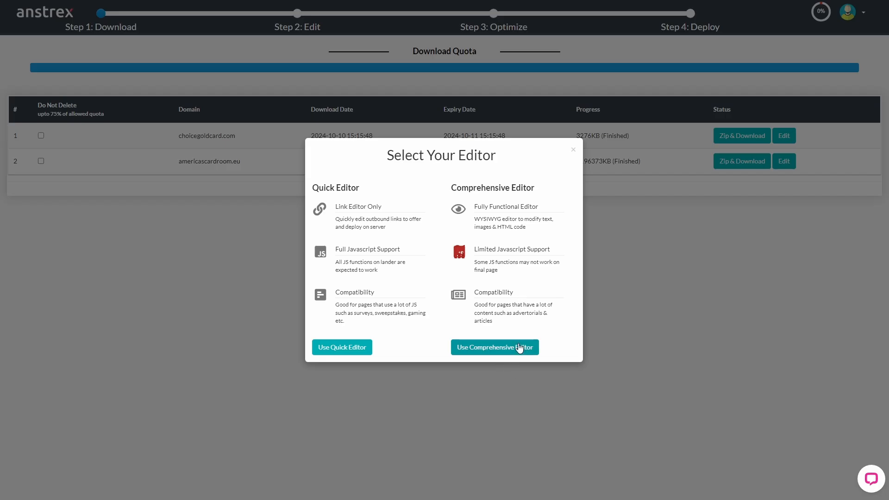
# Step: Open the choicegoldcard.com page in the Comprehensive Editor, then review its JavaScript and save the scripts
pyautogui.click(515, 348)
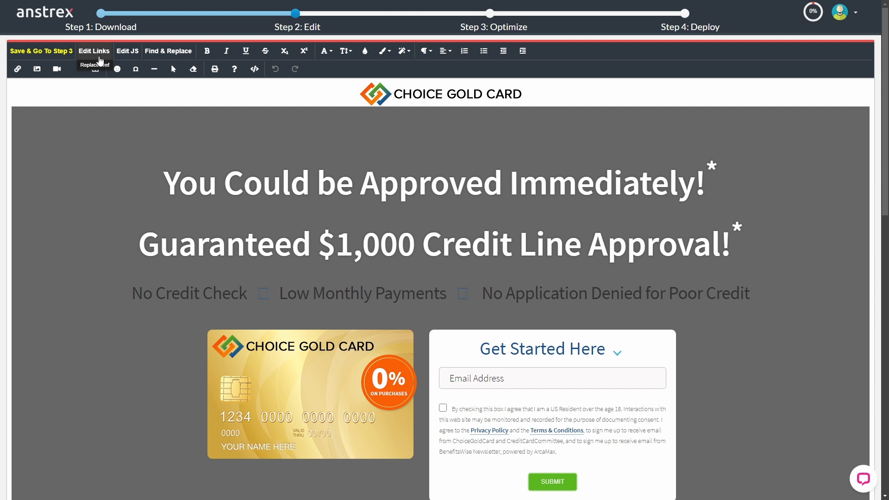
pyautogui.click(129, 51)
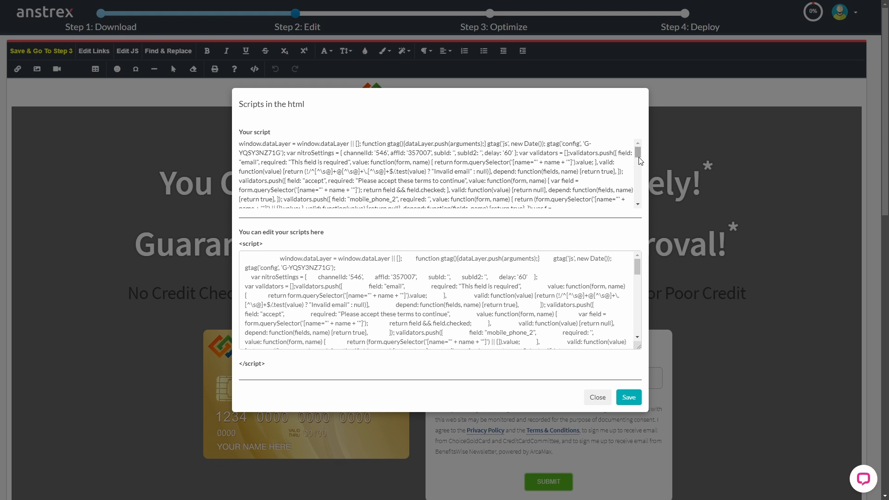
pyautogui.moveTo(640, 160); pyautogui.dragTo(611, 190)
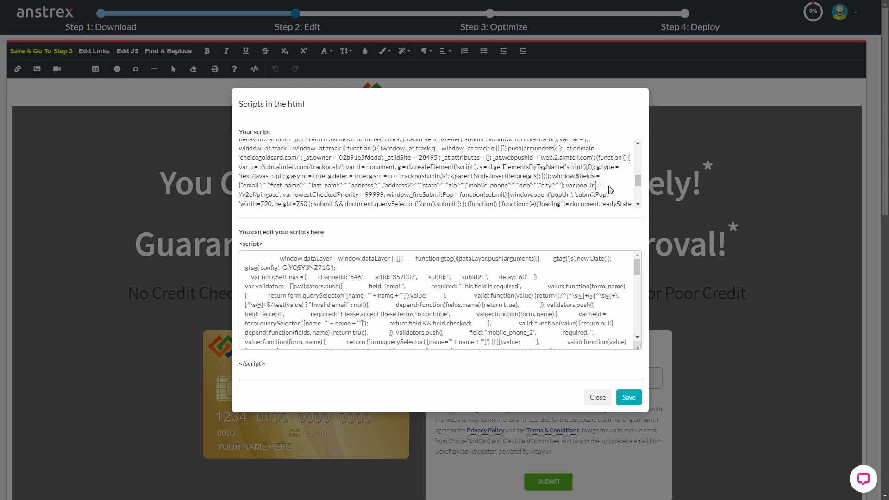
pyautogui.click(610, 277)
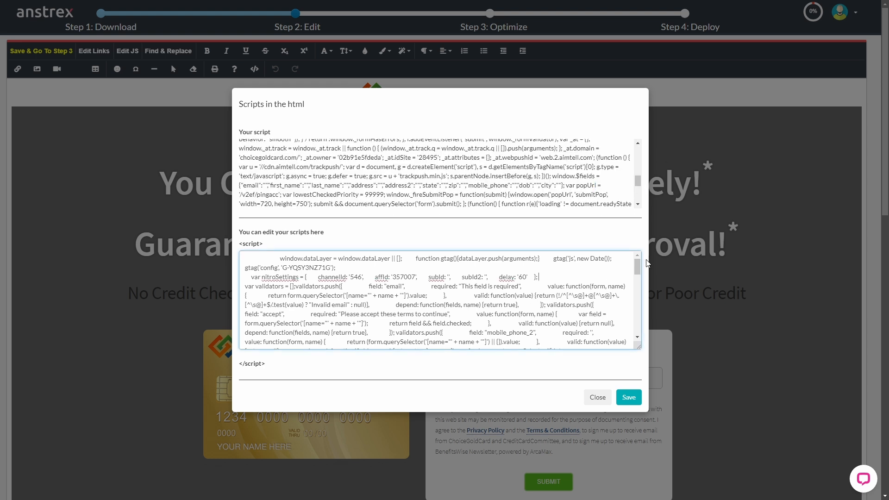
pyautogui.moveTo(639, 273); pyautogui.dragTo(639, 340)
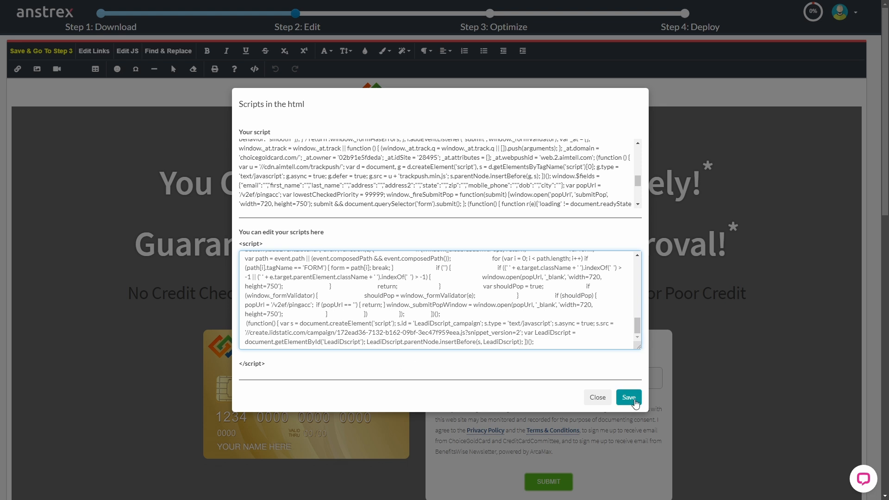
pyautogui.click(635, 400)
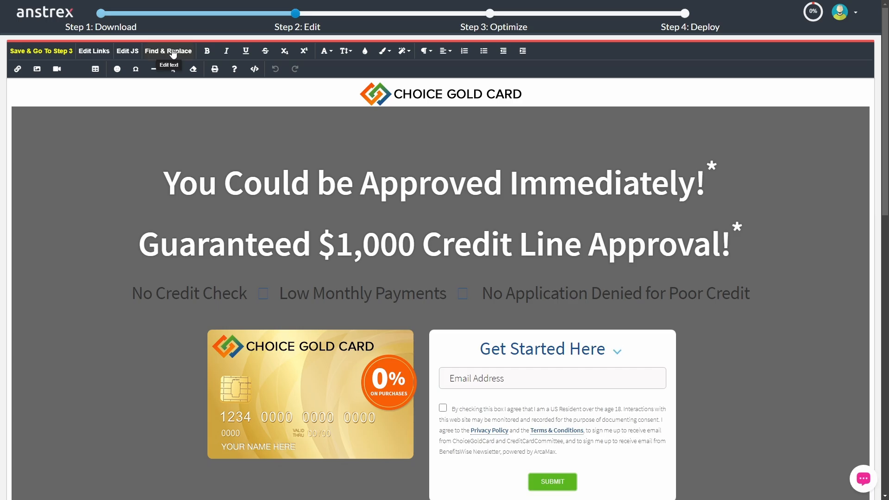
# Step: Leave the search-and-replace dialog and change the guaranteed credit line amount in the headline to $500
pyautogui.click(383, 256)
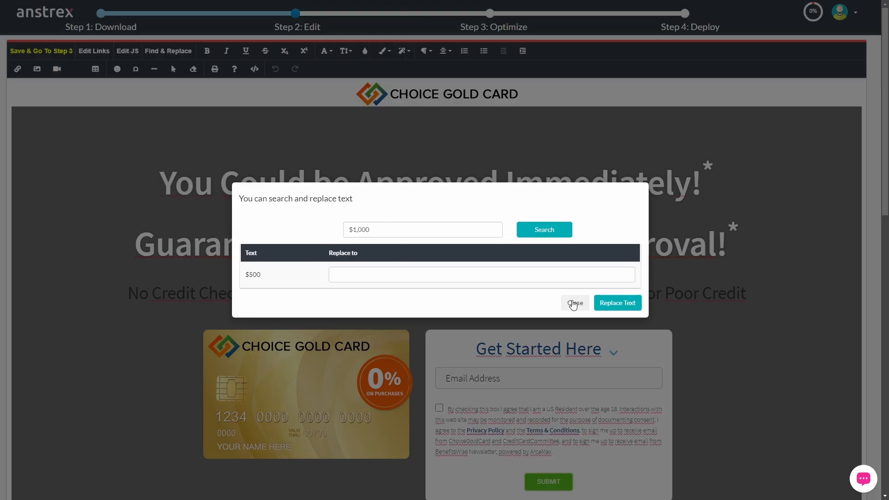
pyautogui.click(574, 305)
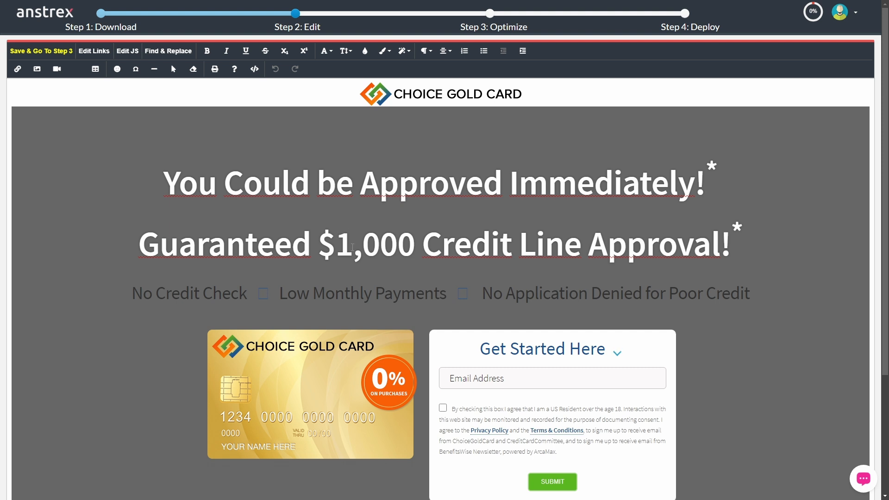
pyautogui.click(349, 247)
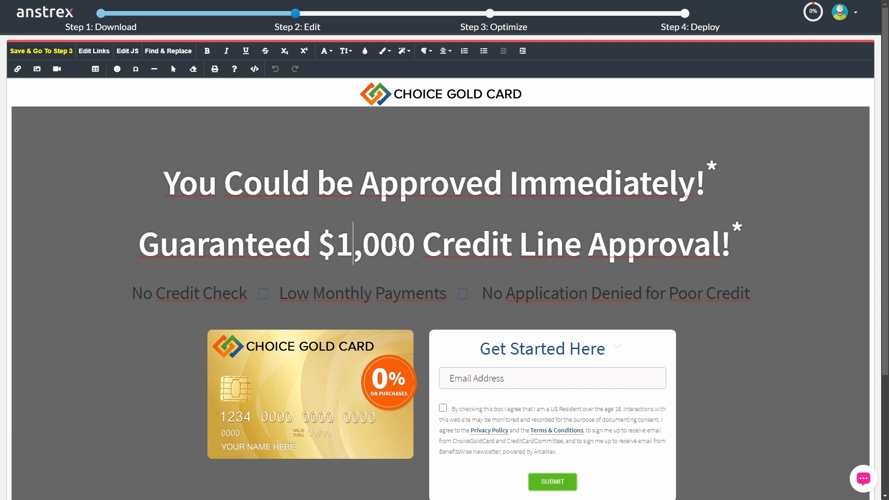
pyautogui.press('Right')
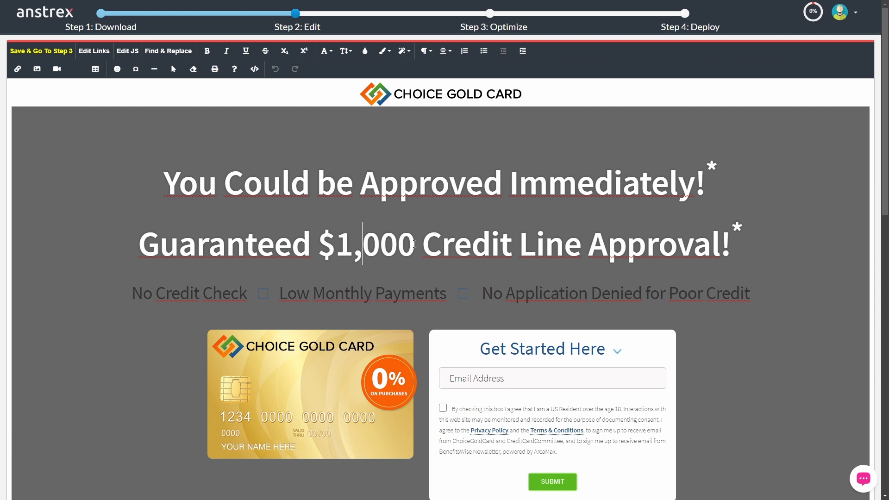
pyautogui.press('BackSpace')
pyautogui.press('BackSpace')
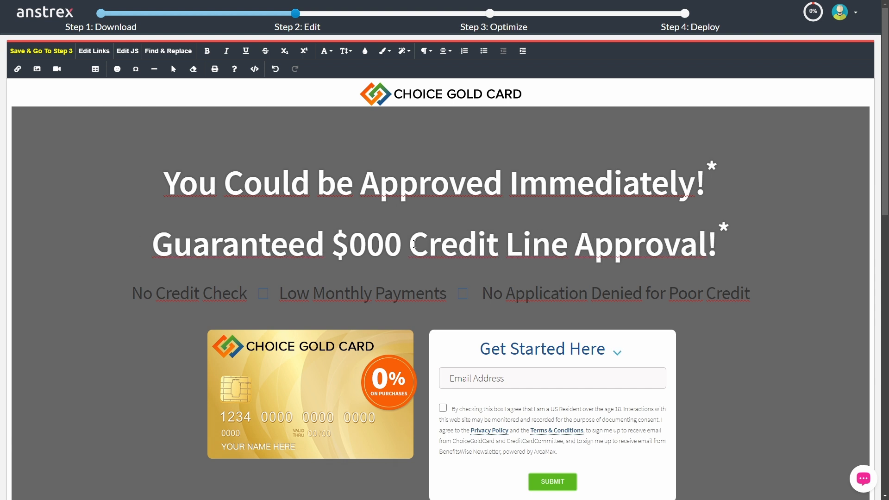
pyautogui.press('Right')
pyautogui.press('BackSpace')
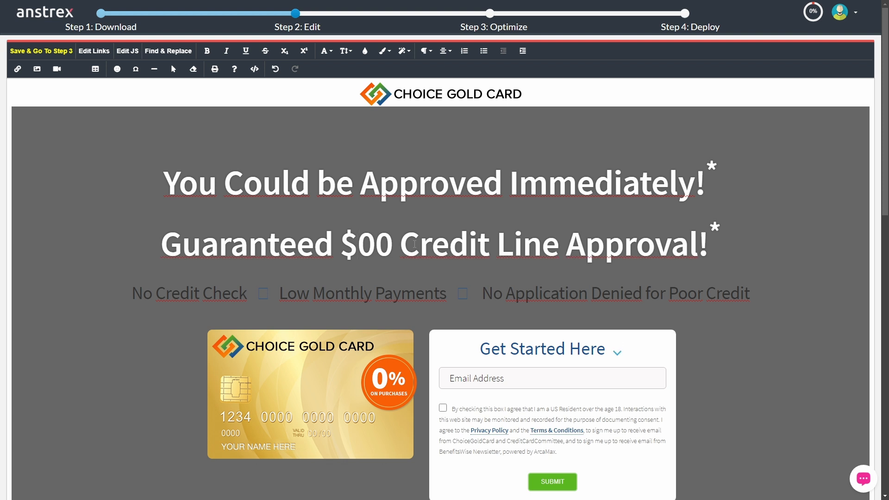
pyautogui.write('5')
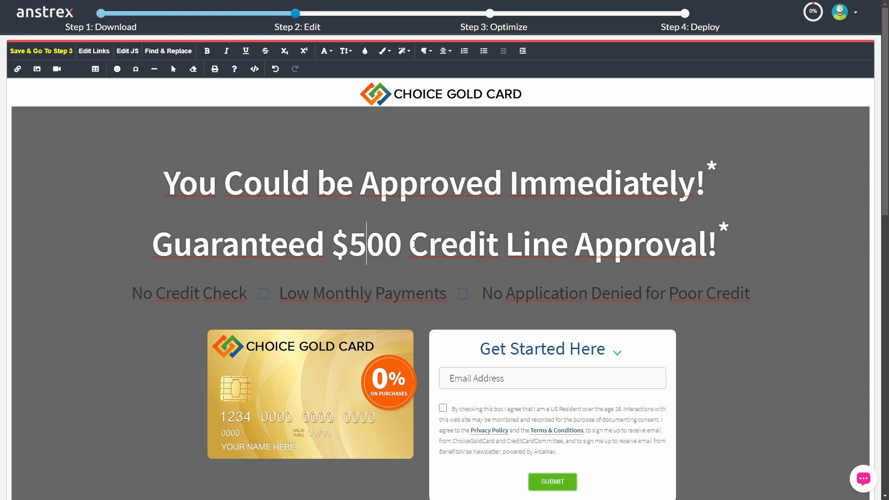
pyautogui.click(764, 135)
pyautogui.click(538, 297)
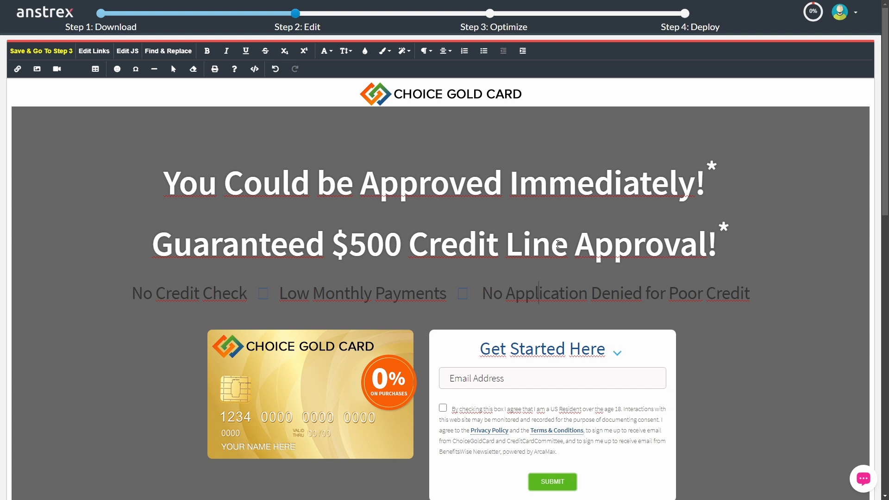
pyautogui.click(558, 245)
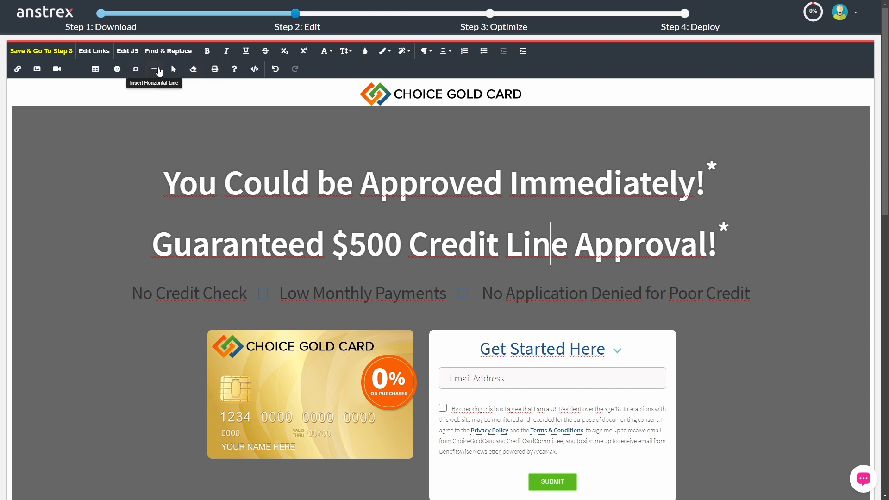
# Step: Open the text of the form's SUBMIT button for editing
pyautogui.scroll(-2, 616, 278)
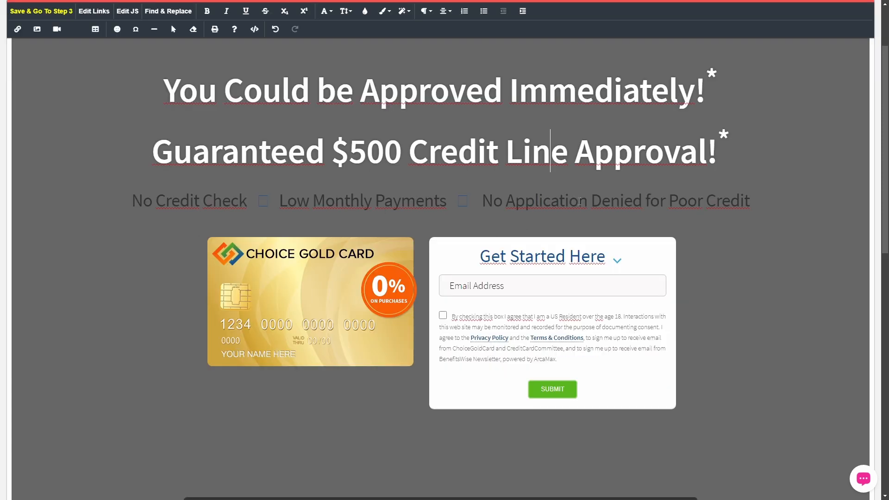
pyautogui.press('Left')
pyautogui.click(565, 396)
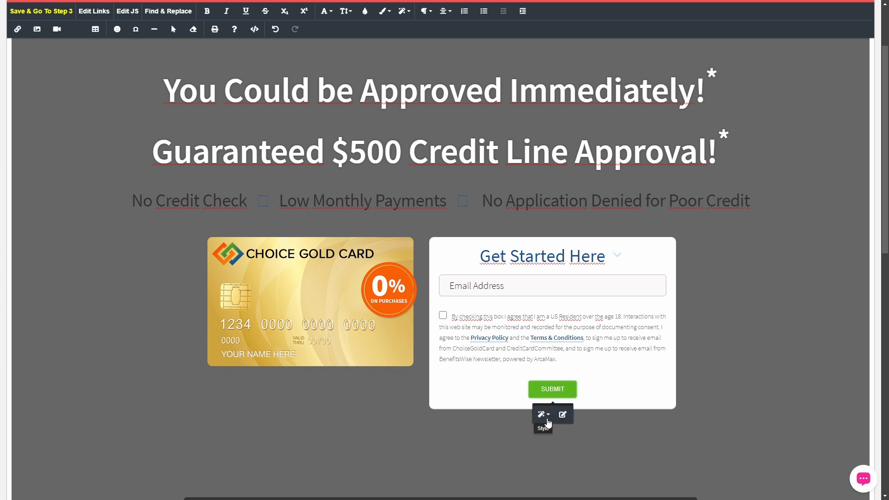
pyautogui.click(563, 415)
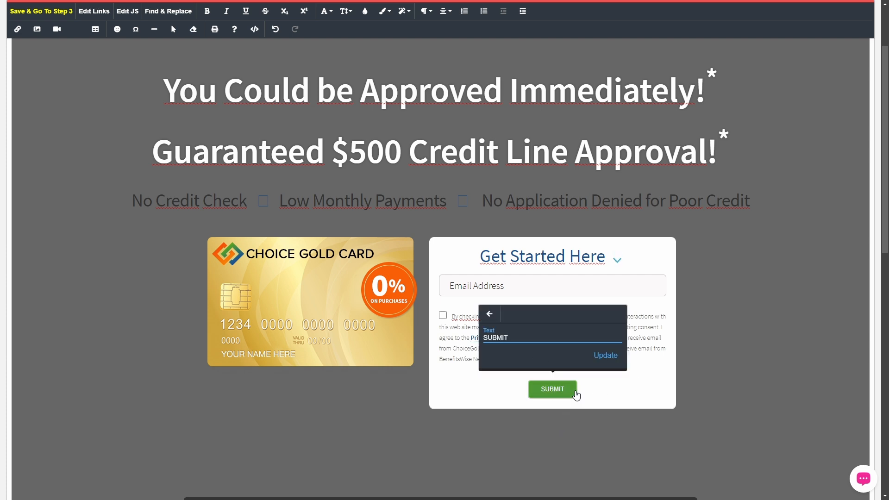